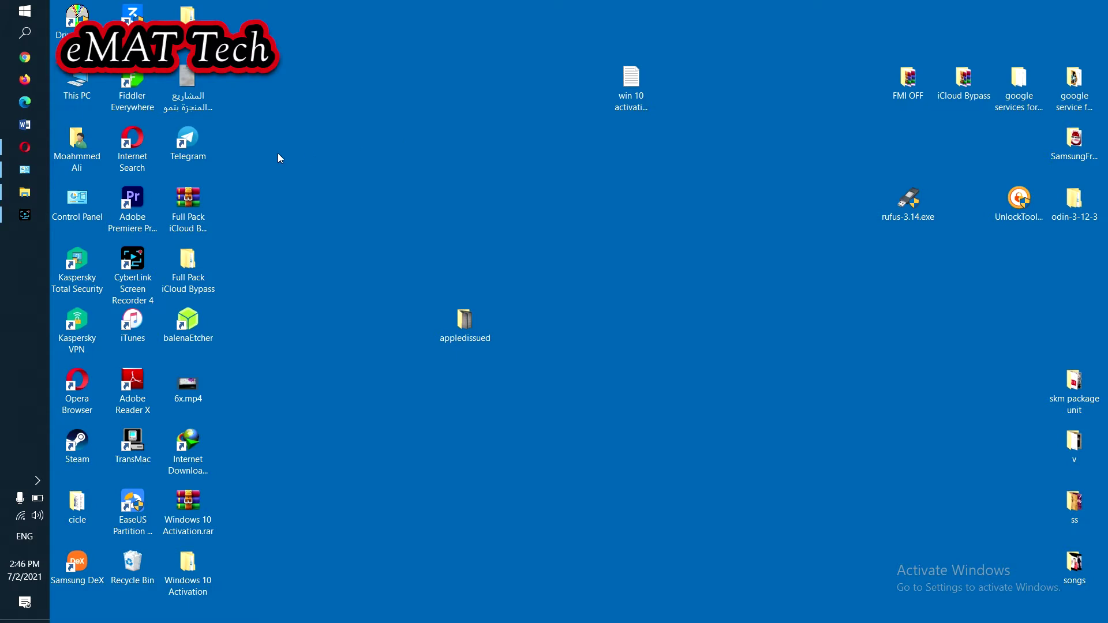
Refresh the desktop and check the taskbar personalization settings, closing Settings when done
right_click(404, 139)
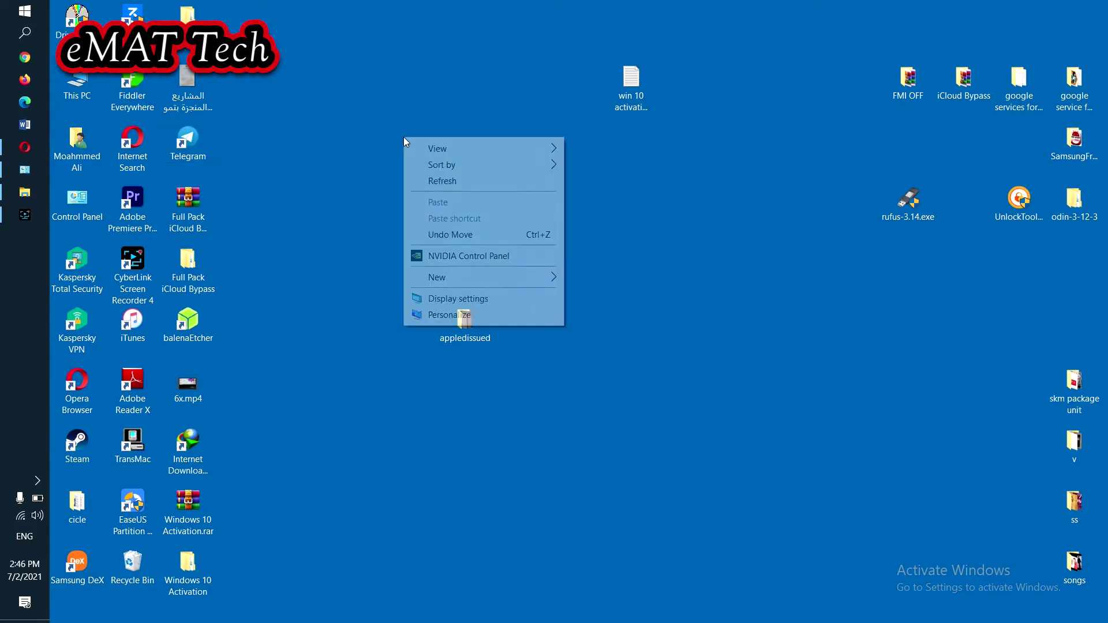
click(450, 181)
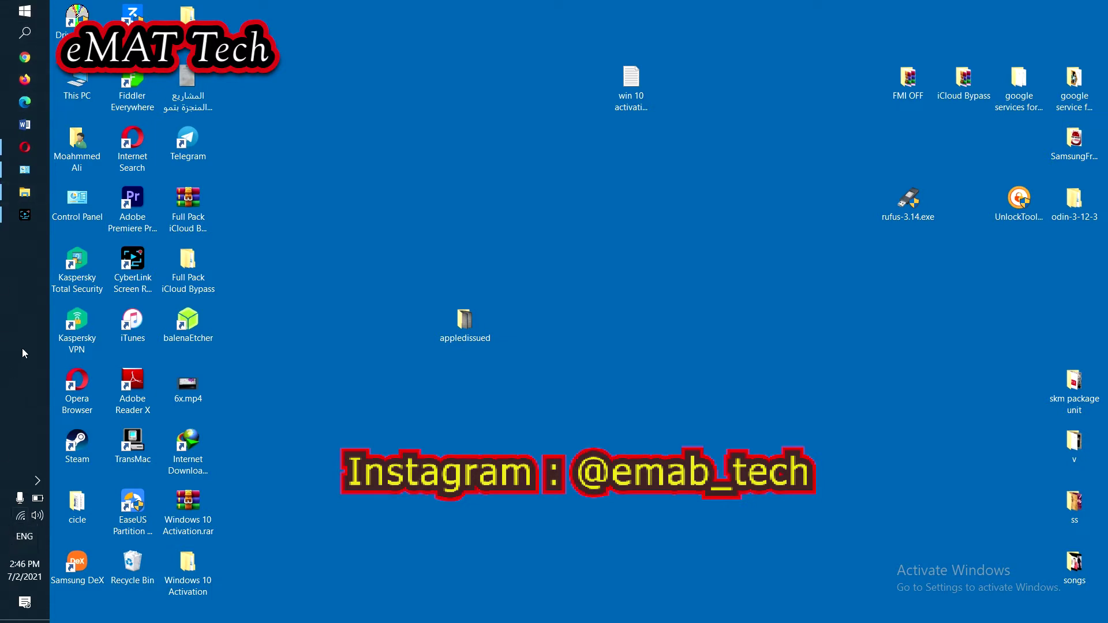
right_click(8, 393)
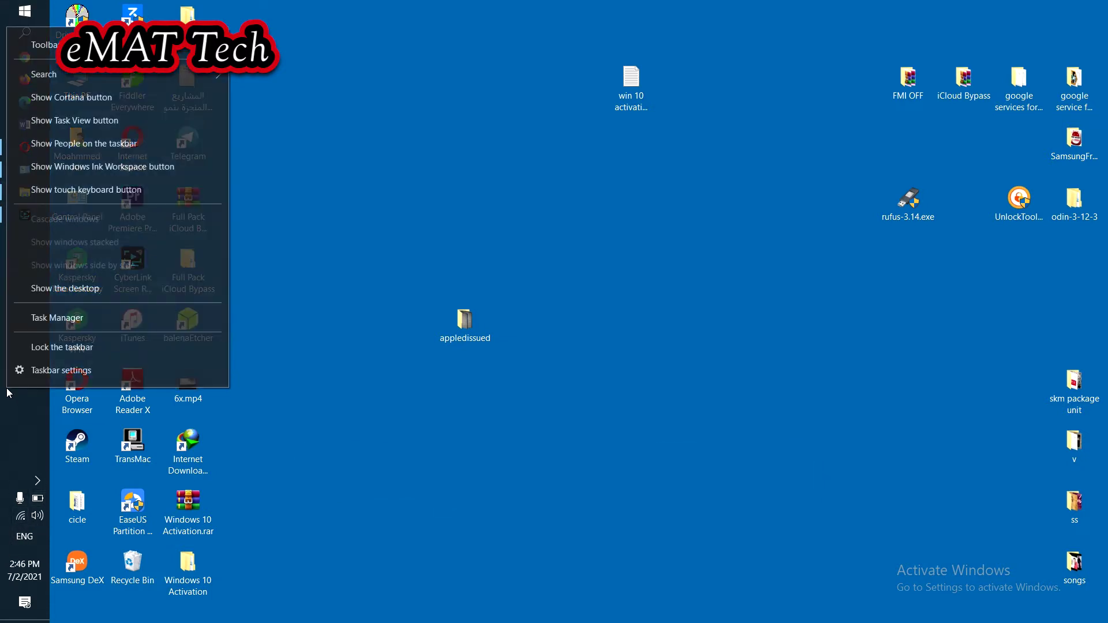
click(53, 372)
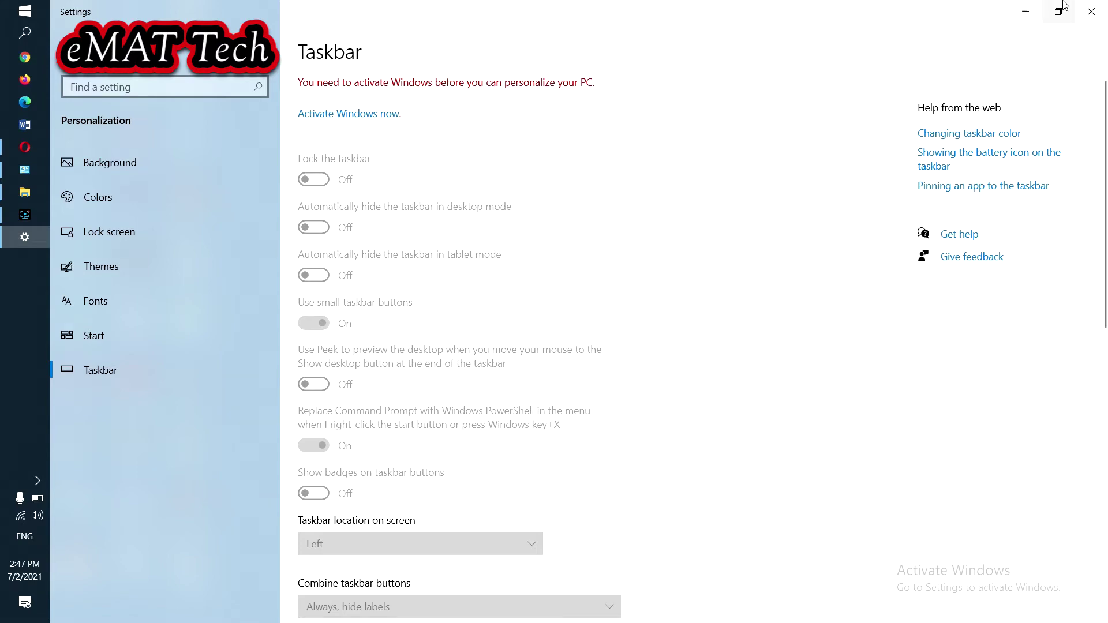
click(1099, 12)
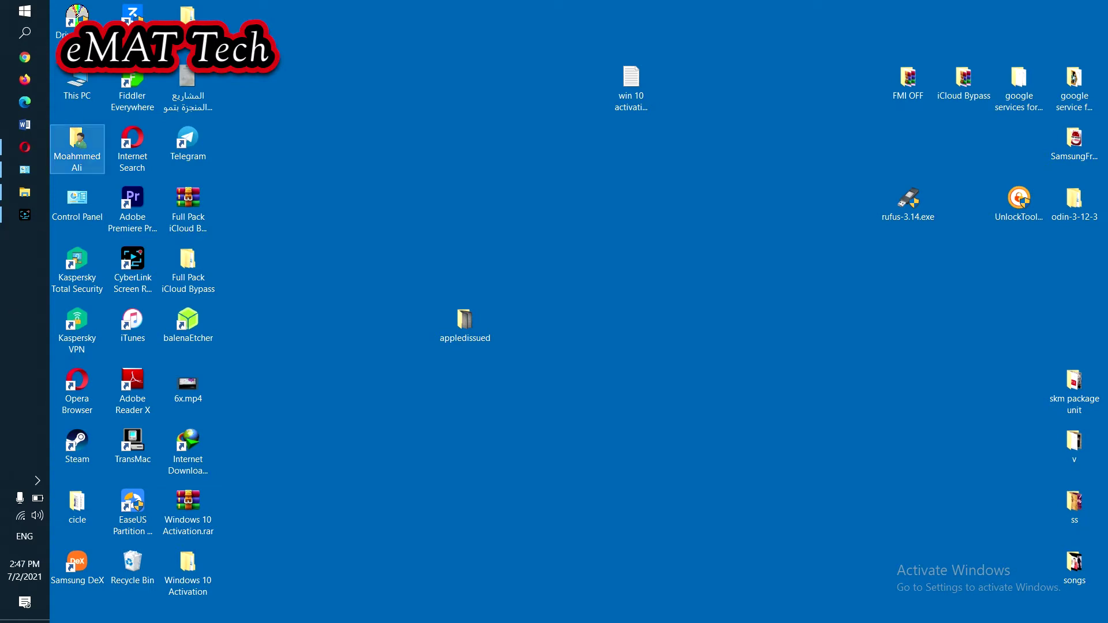
View the computer's system properties from This PC to check the Windows activation status, and return to the desktop
double_click(81, 73)
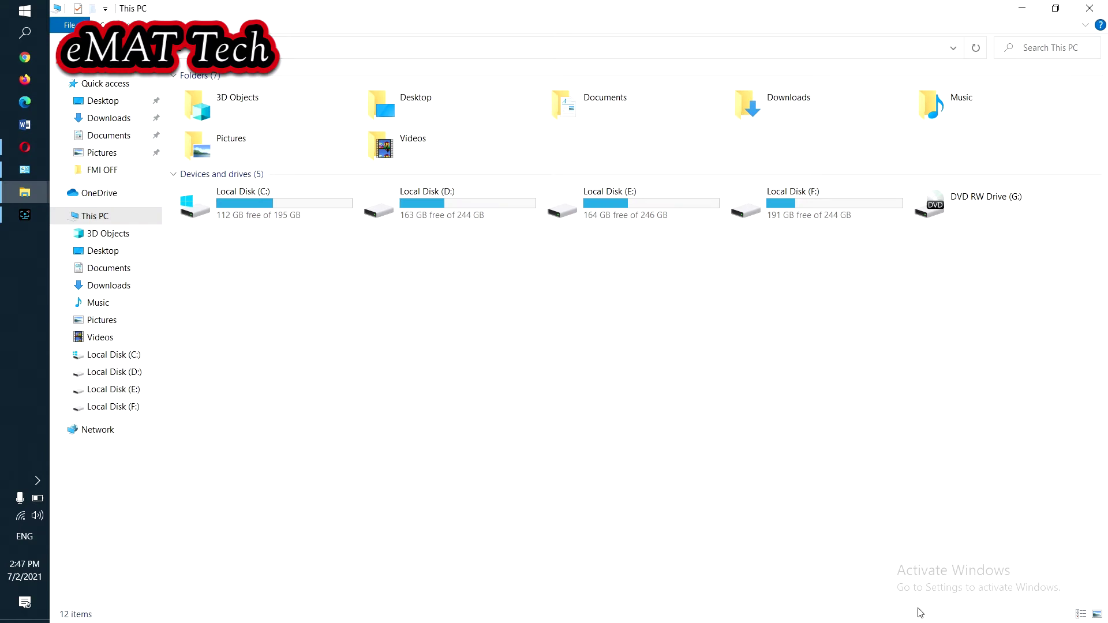
right_click(478, 315)
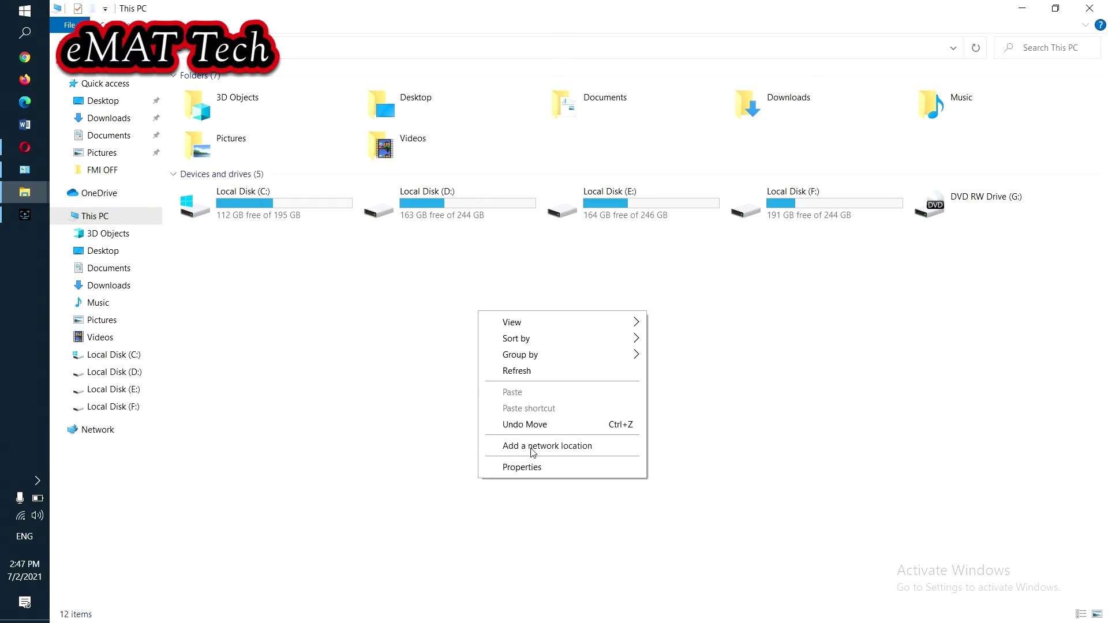
click(540, 467)
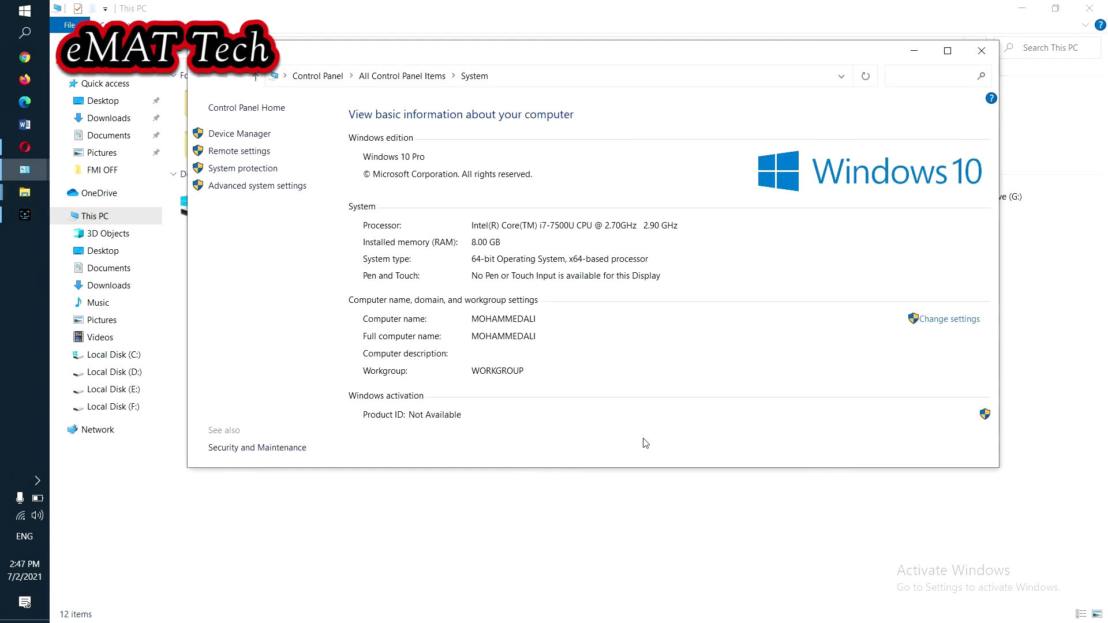
click(947, 50)
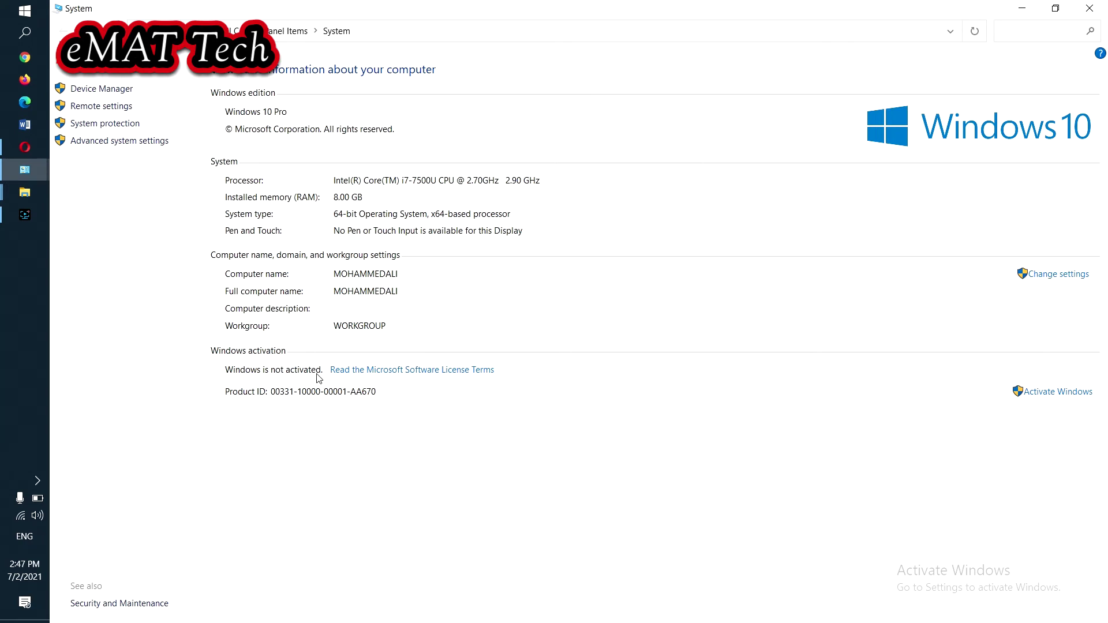
click(1022, 6)
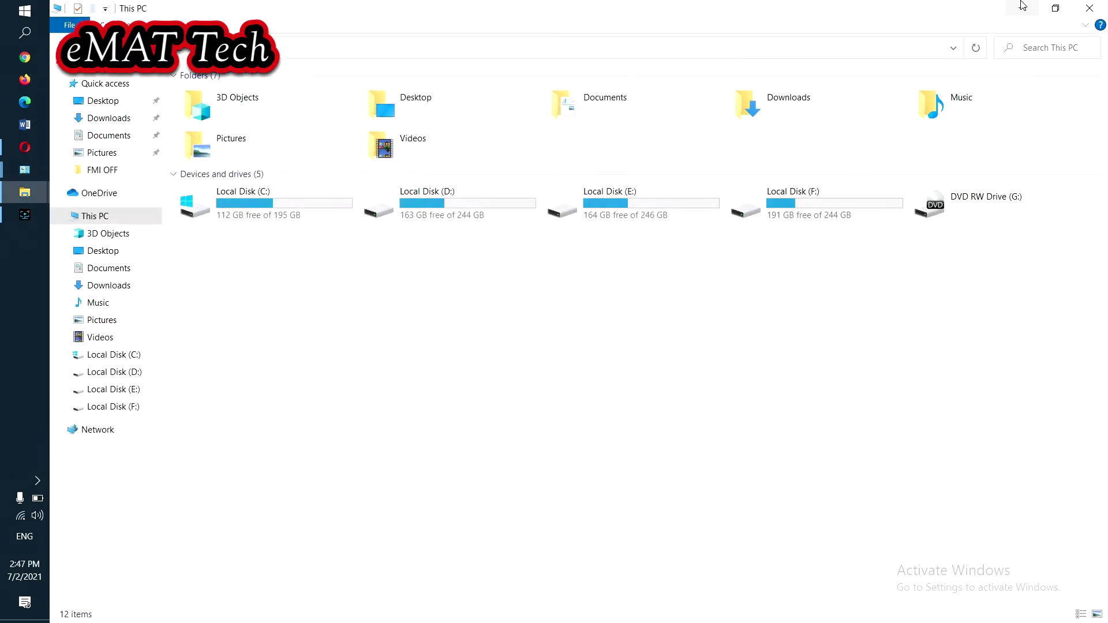
click(1022, 6)
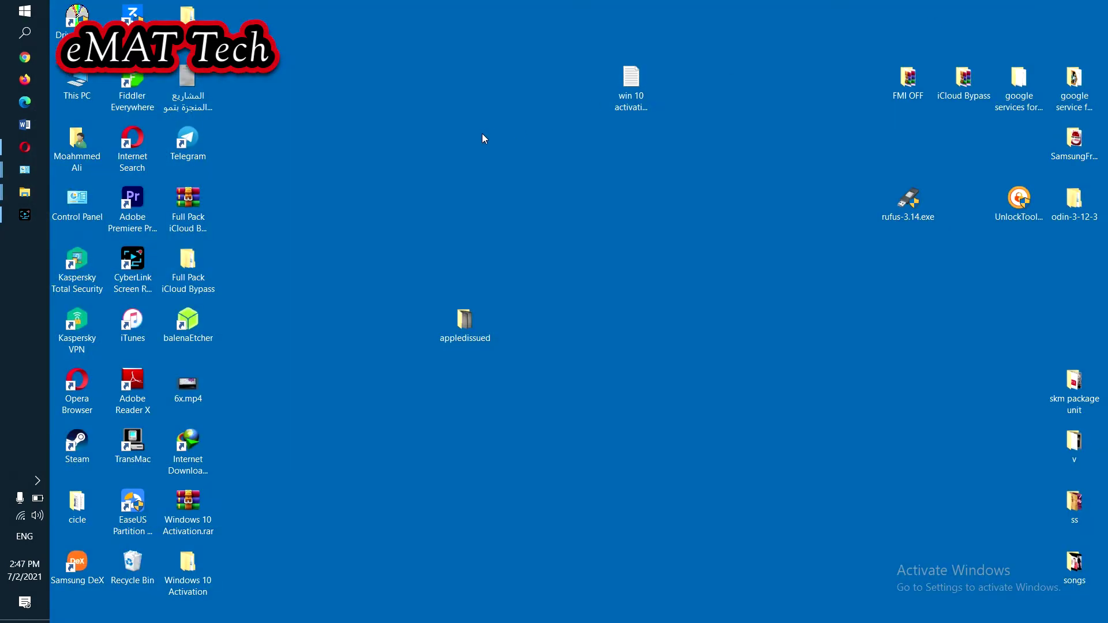
Identify the Windows 10 Activation.rar archive on the desktop and view the contents of the extracted Windows 10 Activation folder
click(194, 508)
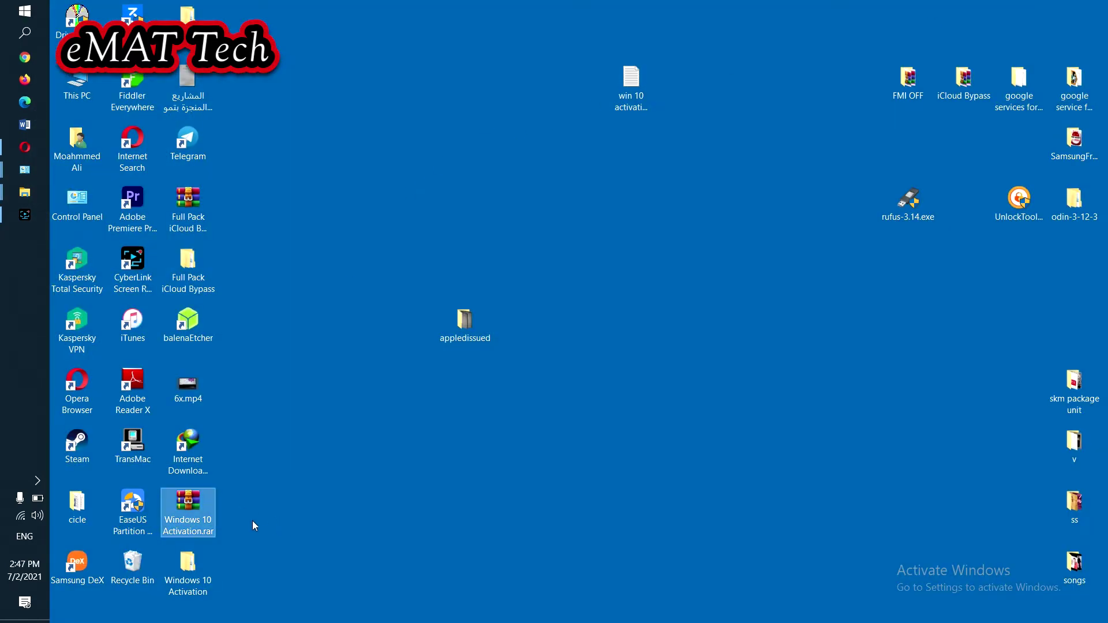
drag(312, 466, 319, 199)
drag(345, 306, 232, 504)
double_click(192, 569)
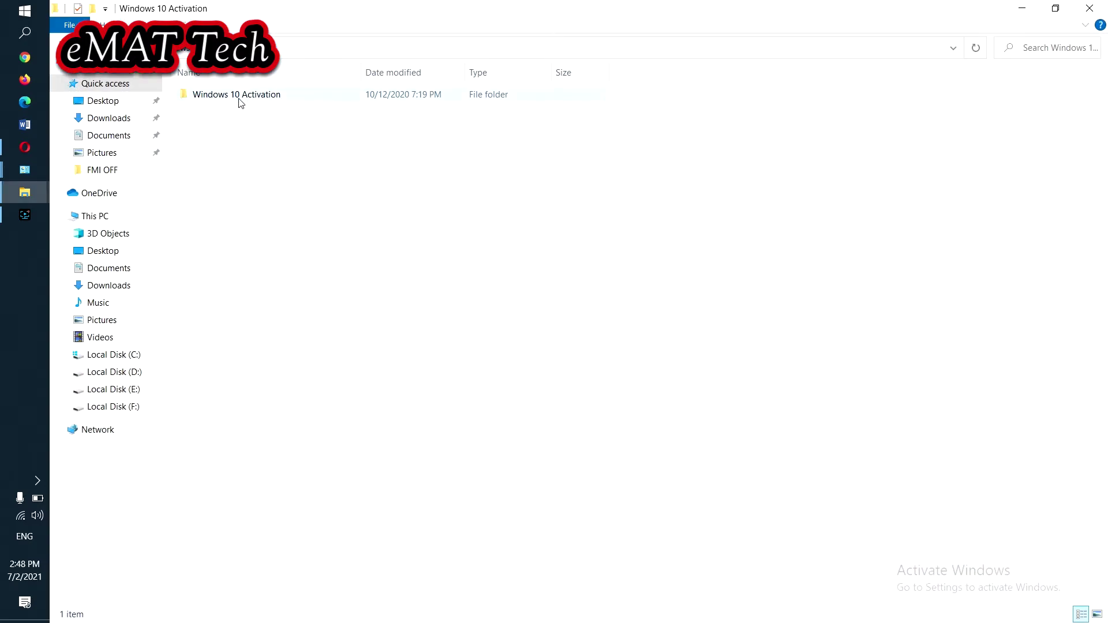
click(1023, 9)
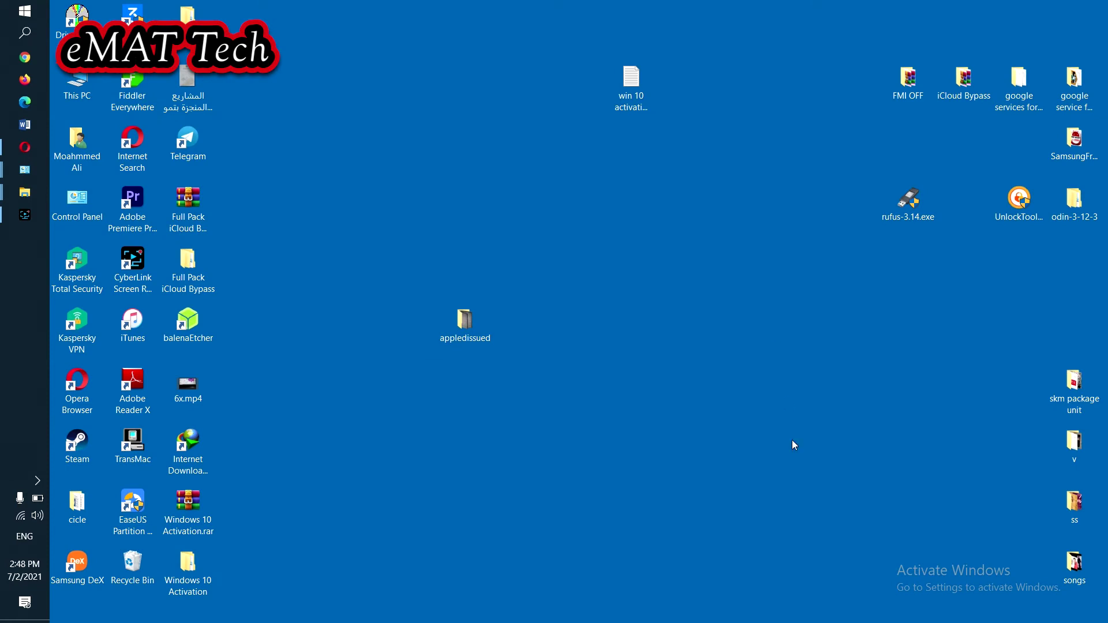
Check the hidden system tray icons and open the inner Windows 10 Activation folder from the desktop folder
click(38, 481)
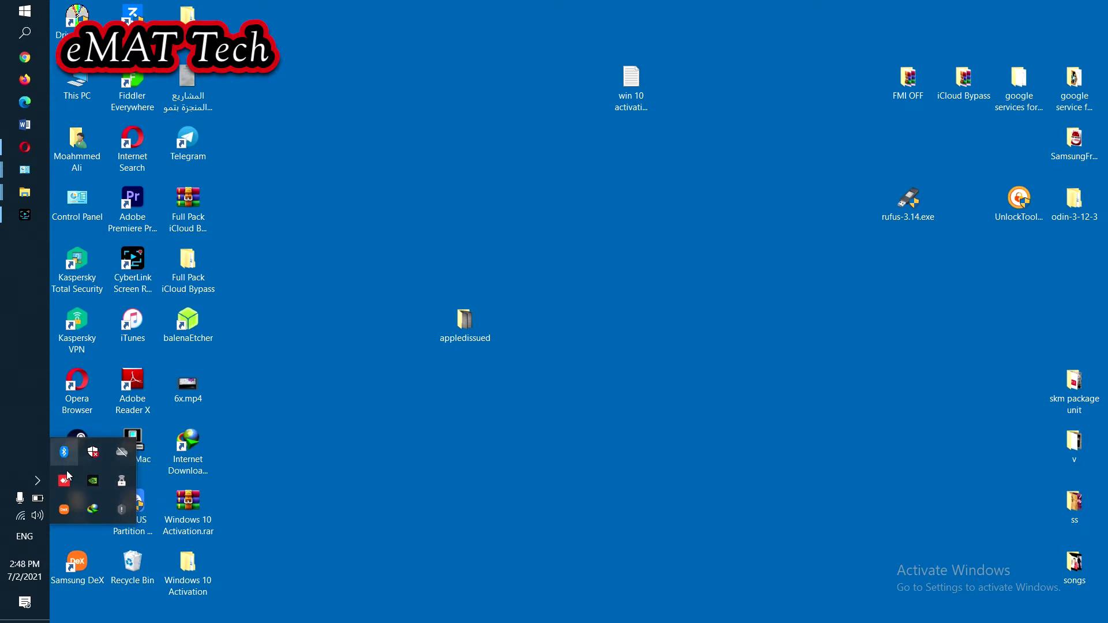
click(314, 505)
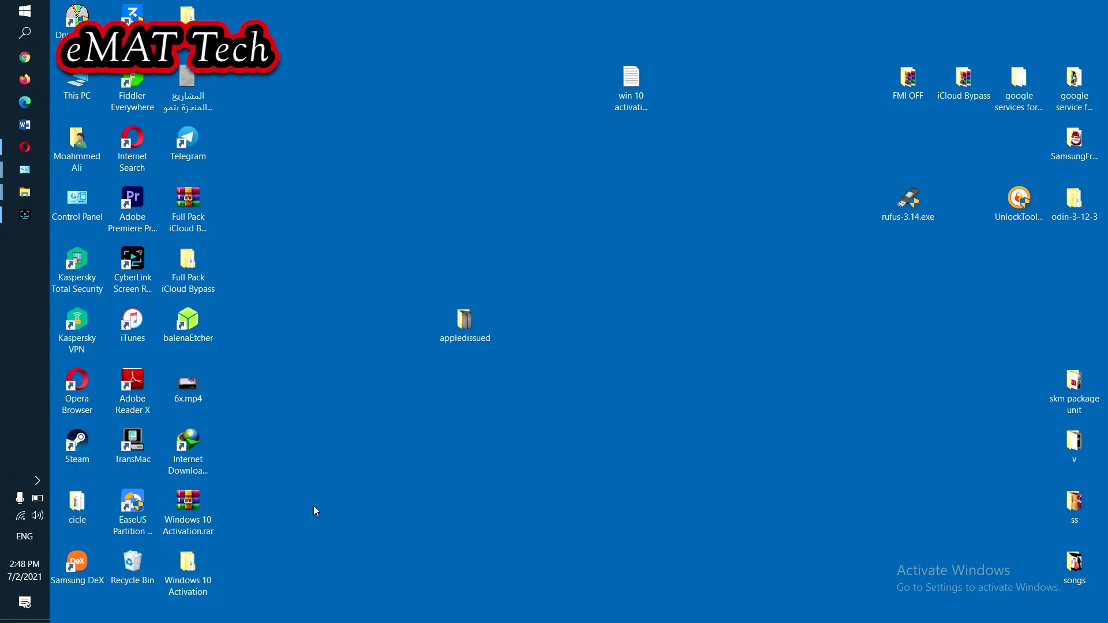
double_click(187, 577)
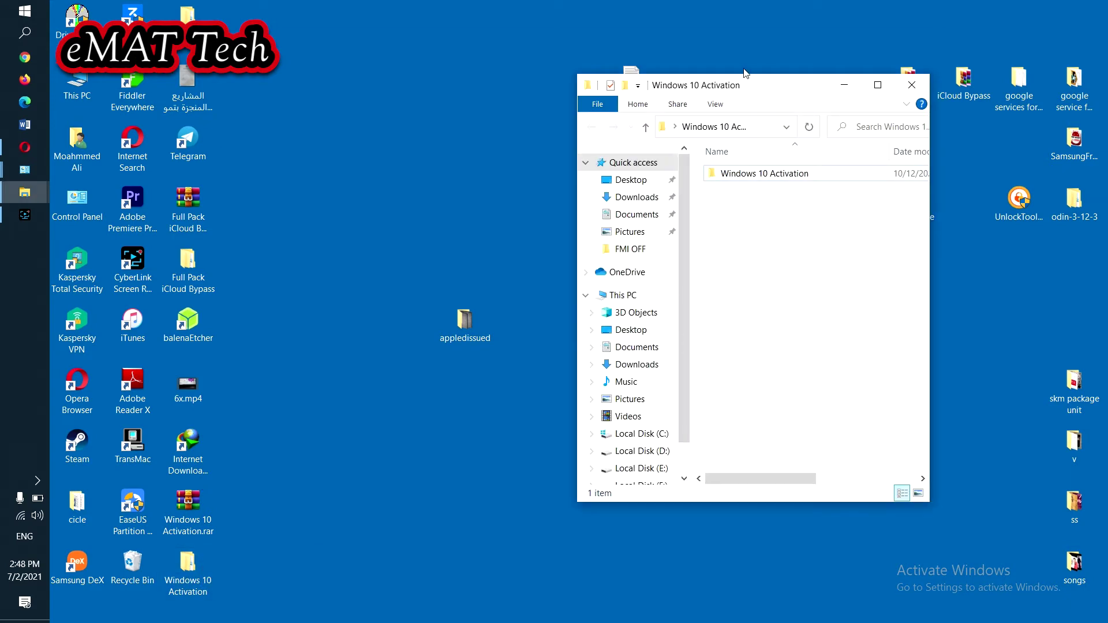
double_click(764, 88)
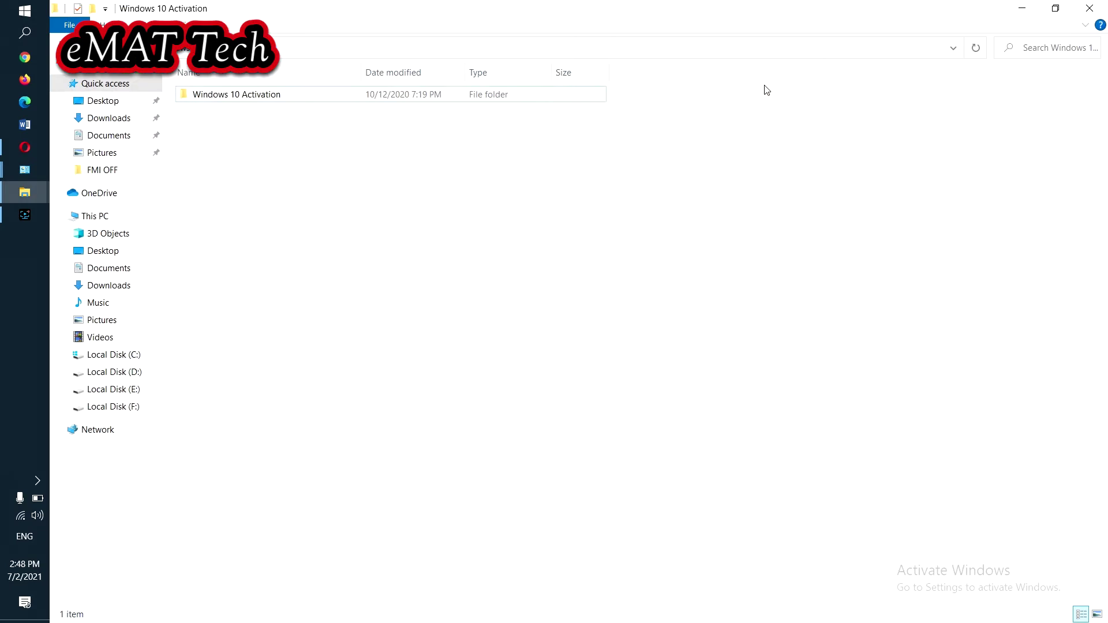
double_click(250, 96)
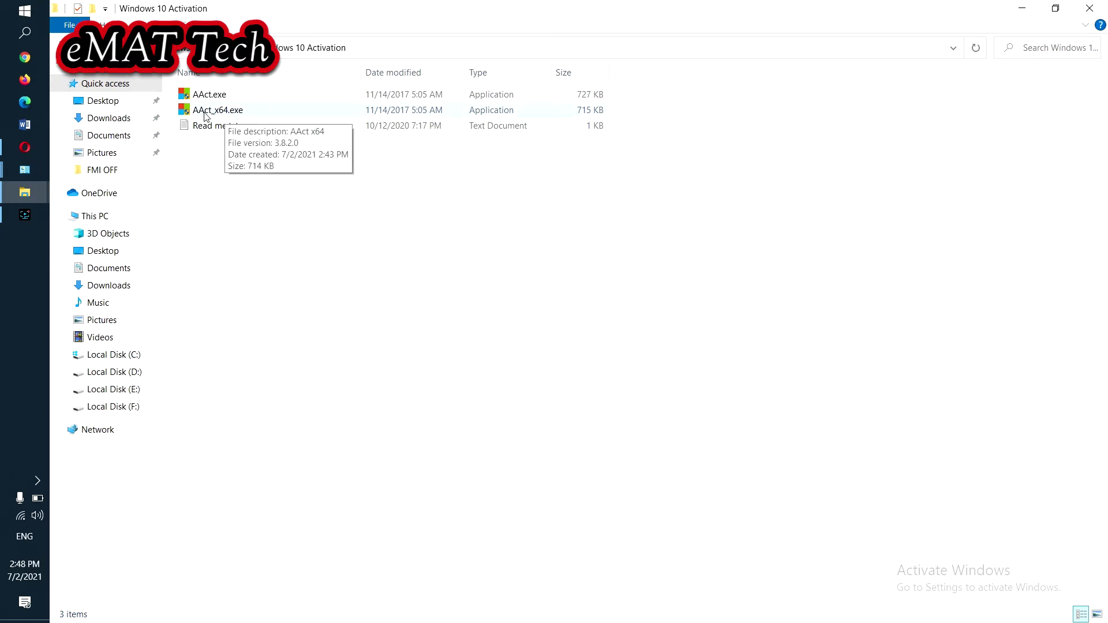
Launch AAct_x64.exe from the Windows 10 Activation folder
click(257, 112)
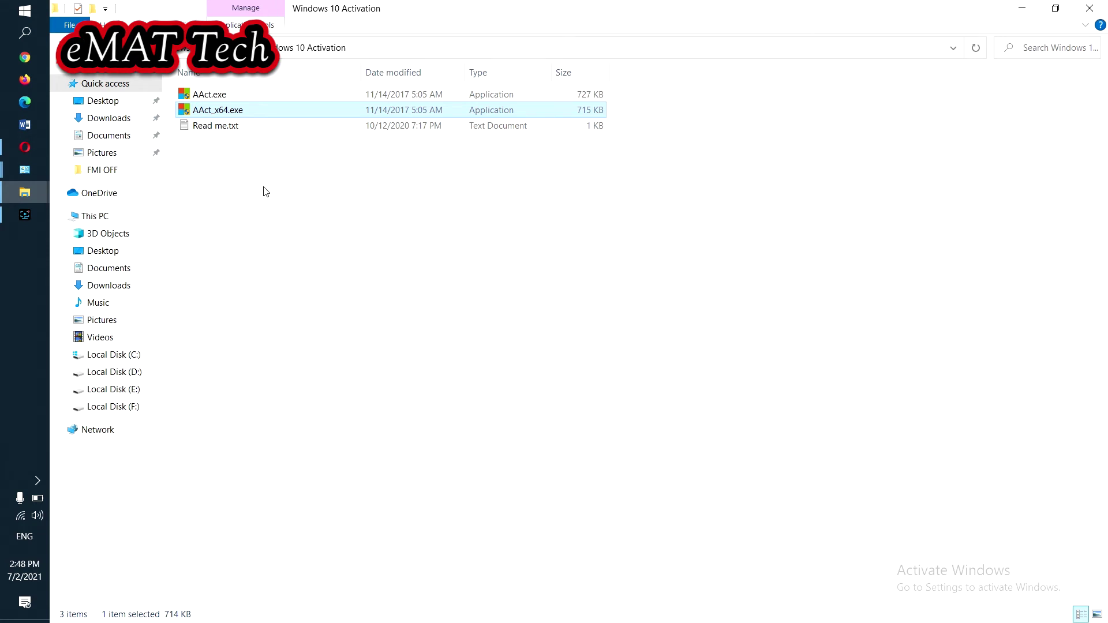
click(217, 96)
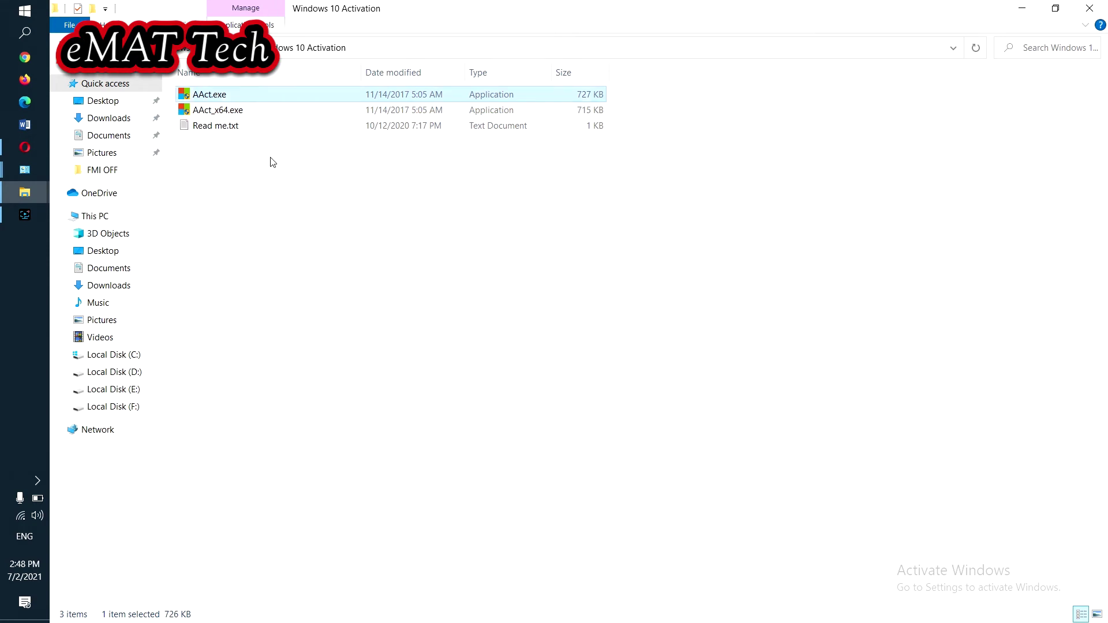
double_click(233, 111)
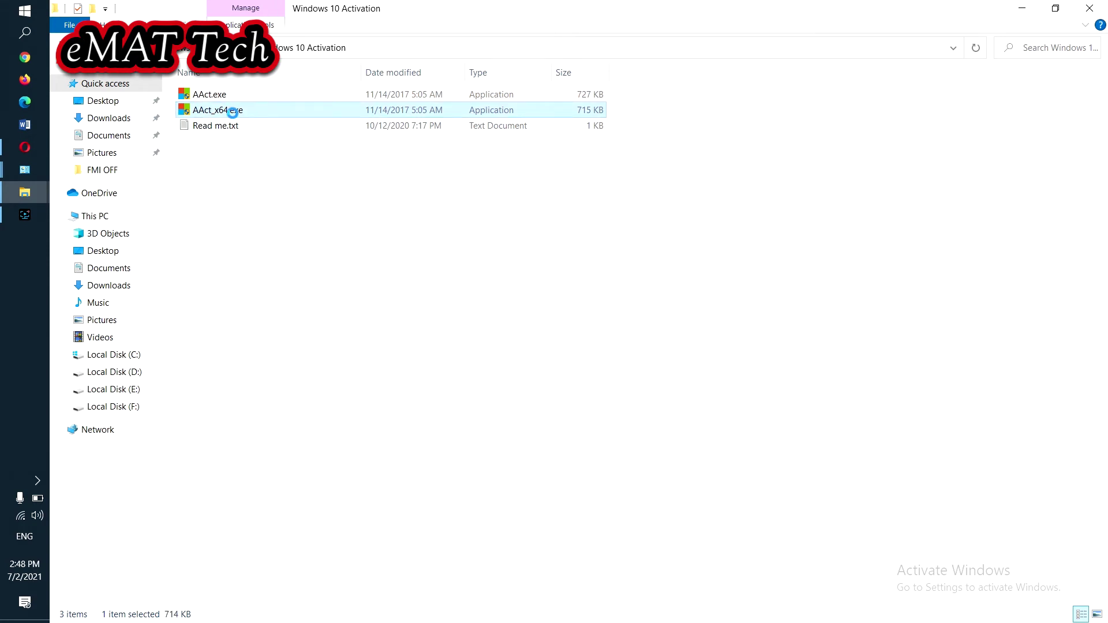
right_click(233, 112)
click(275, 140)
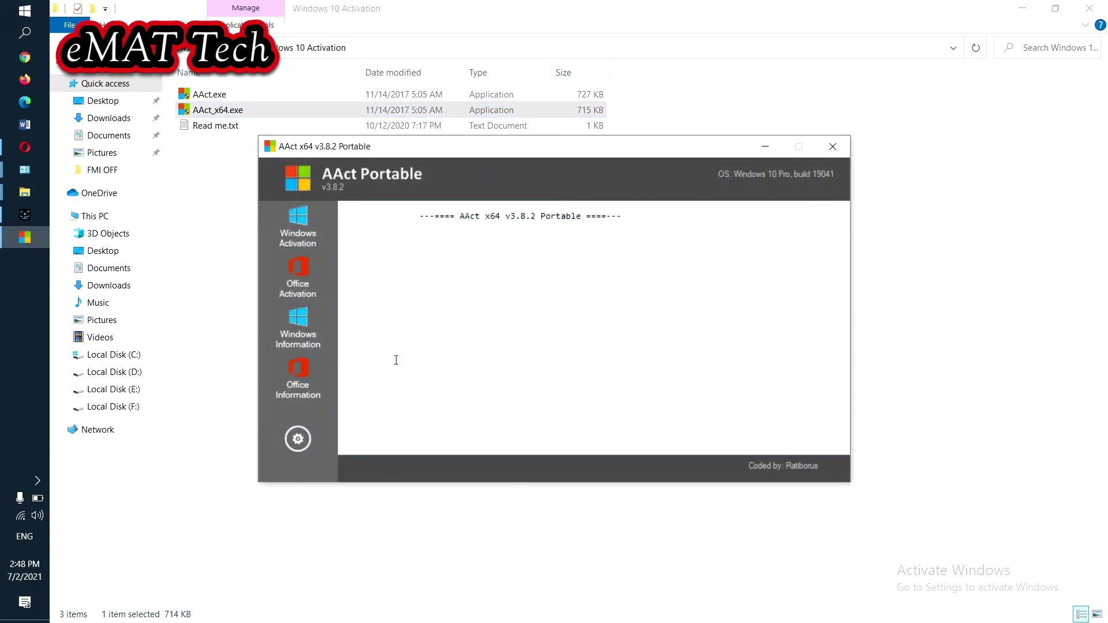
Install the Windows GVLK key from the AAct settings and start Windows Activation
click(298, 441)
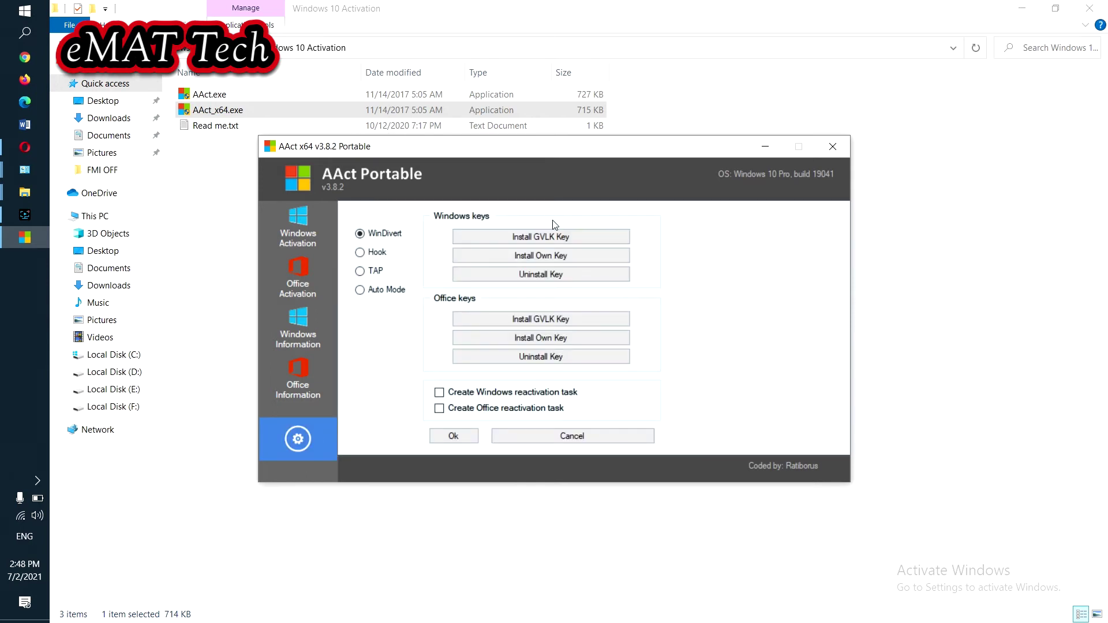
click(524, 238)
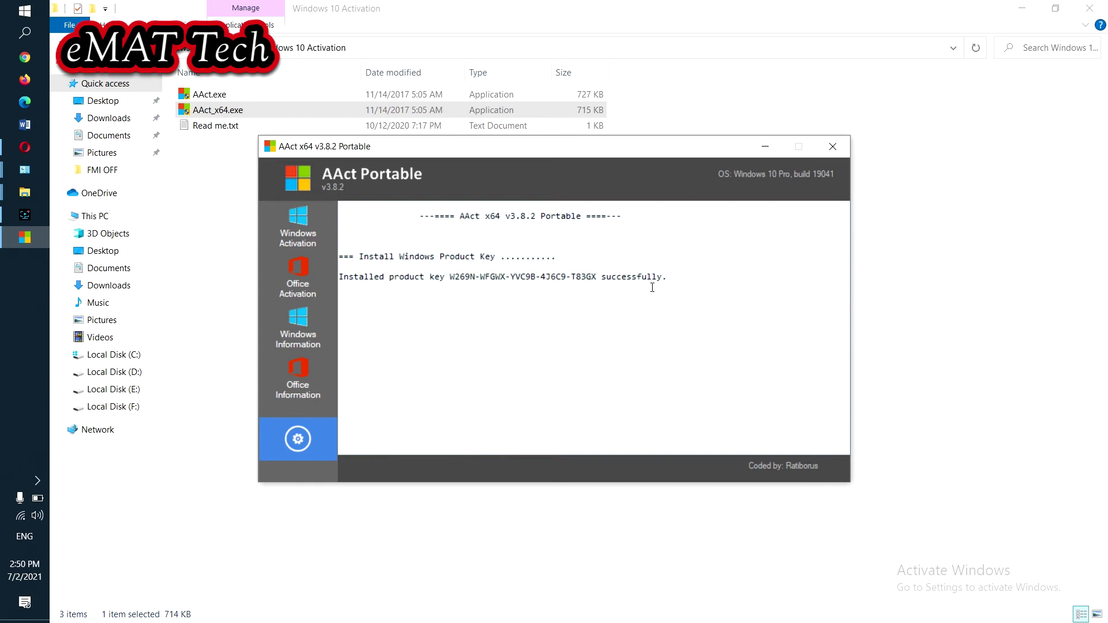
click(303, 225)
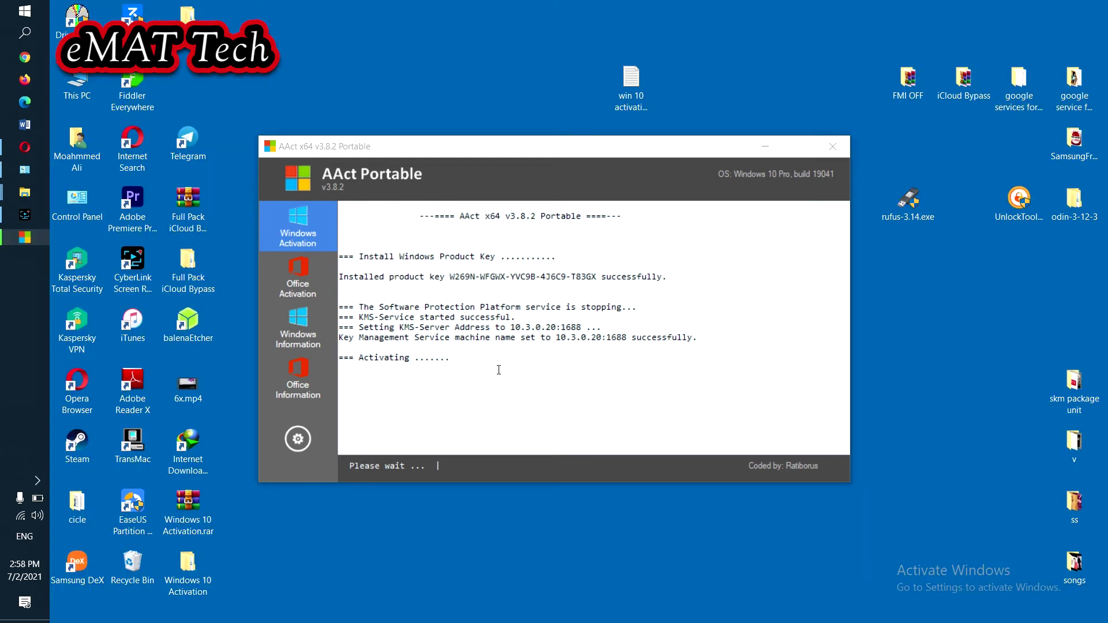
Move the desktop's win 10 text file into the icon column beside Fiddler Everywhere
click(637, 96)
drag(645, 81, 200, 79)
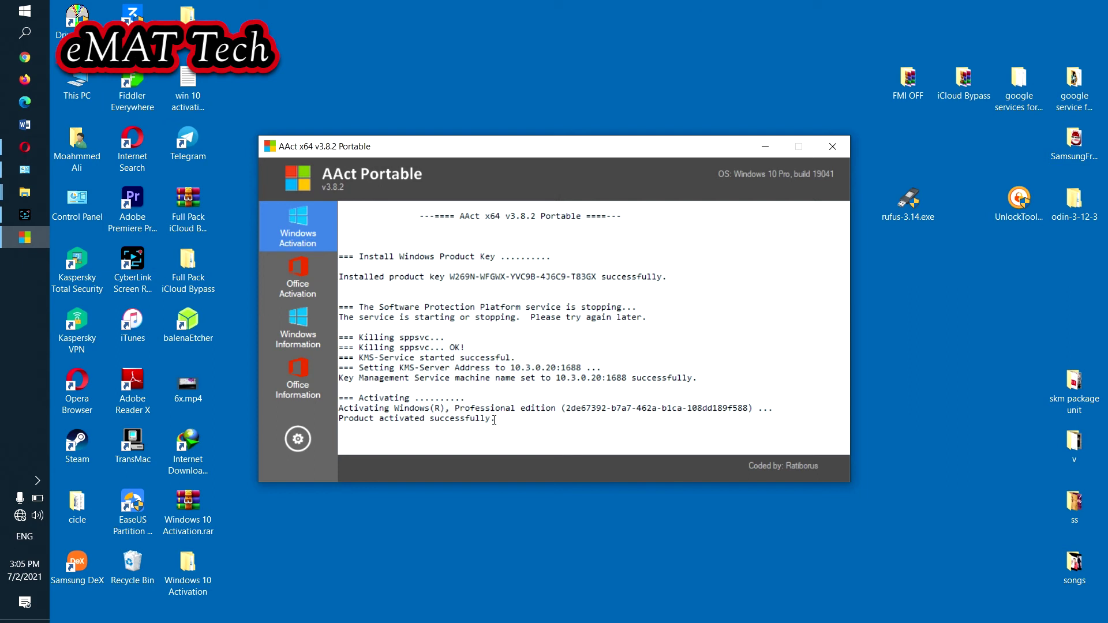
Review the end of the AAct activation log, close AAct and refresh the desktop
mouse_move(495, 419)
mouse_down()
mouse_move(374, 419)
mouse_move(506, 425)
mouse_up()
click(833, 146)
right_click(401, 64)
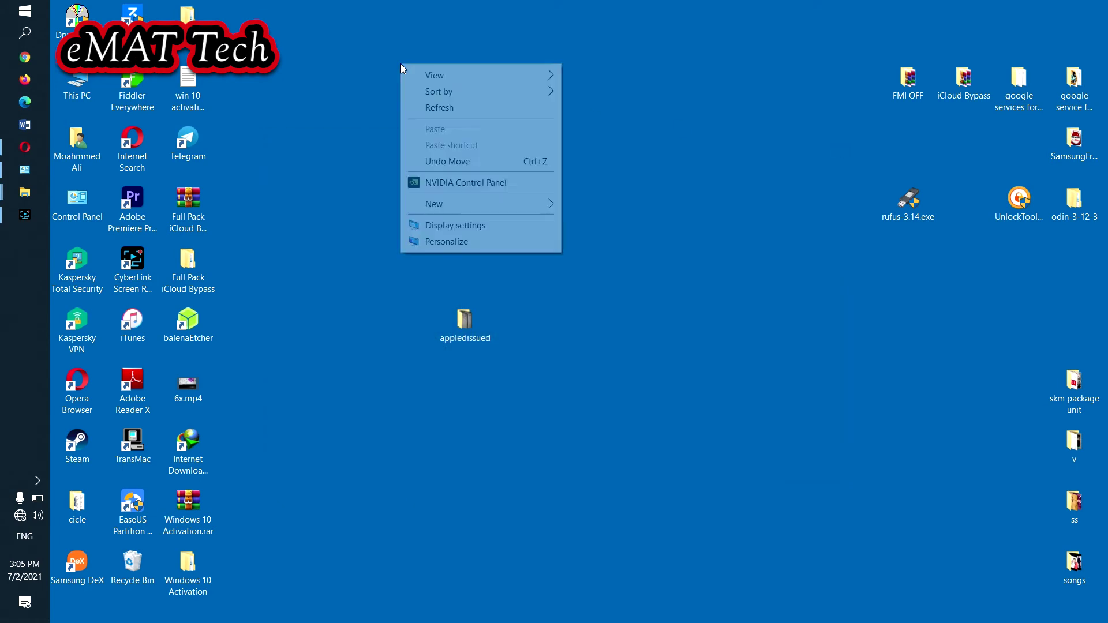
click(441, 110)
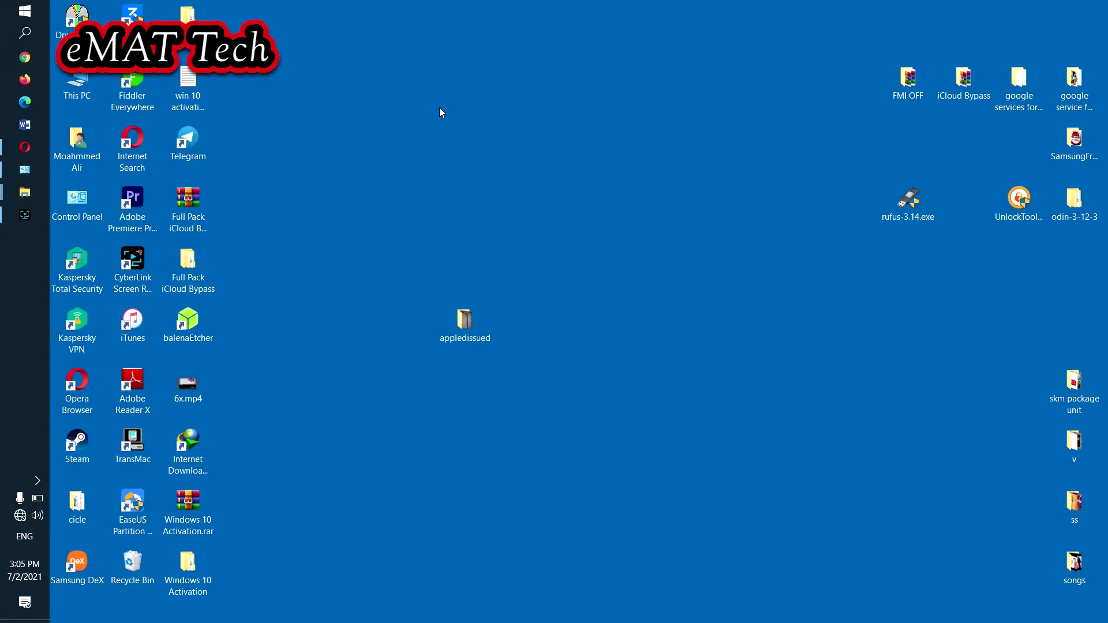
double_click(90, 85)
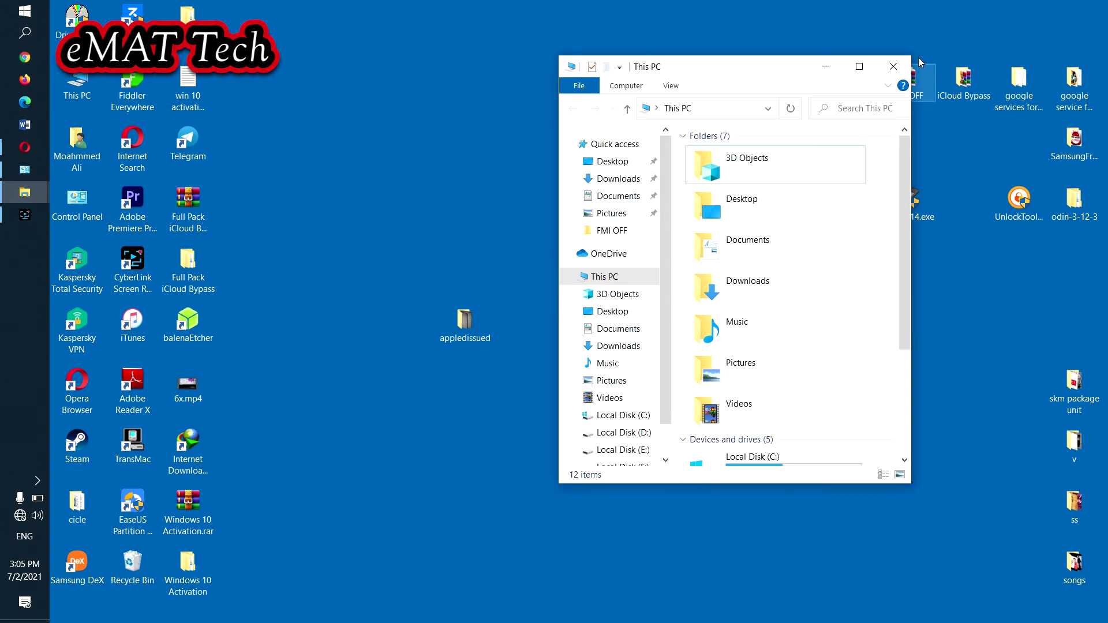
click(859, 67)
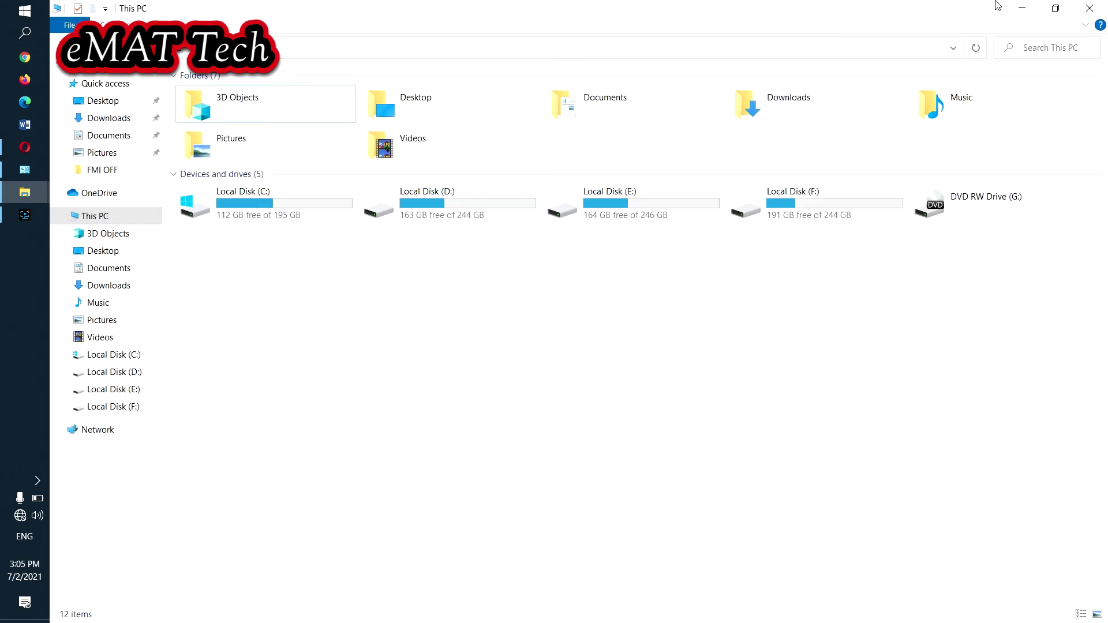
click(1020, 8)
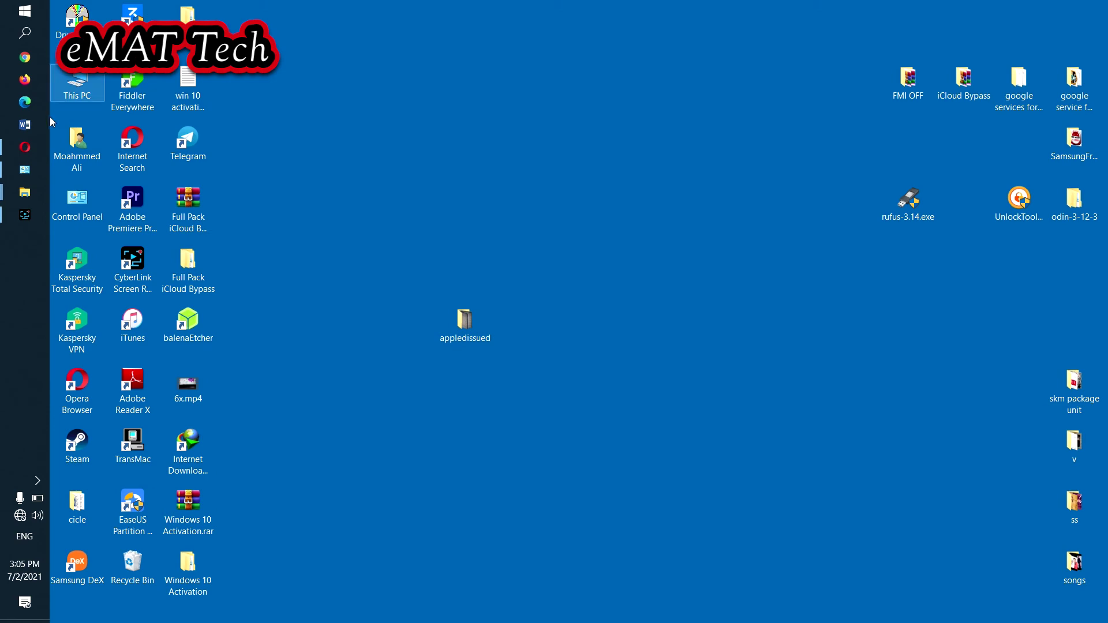
Restore the System window to check the Windows activation status and go up to All Control Panel Items
mouse_move(33, 168)
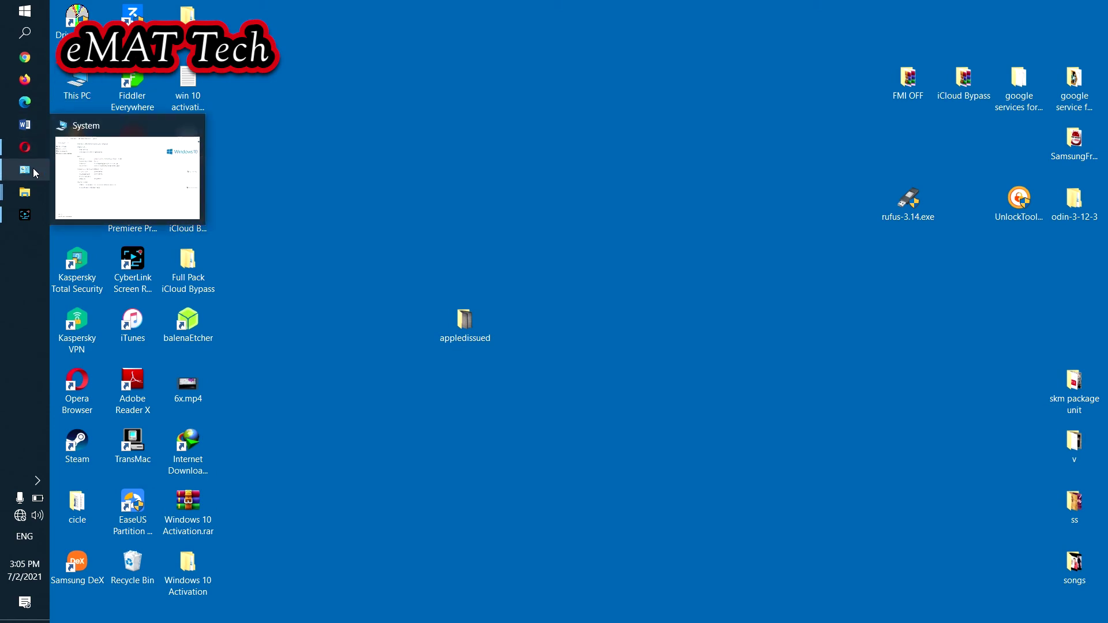
click(156, 173)
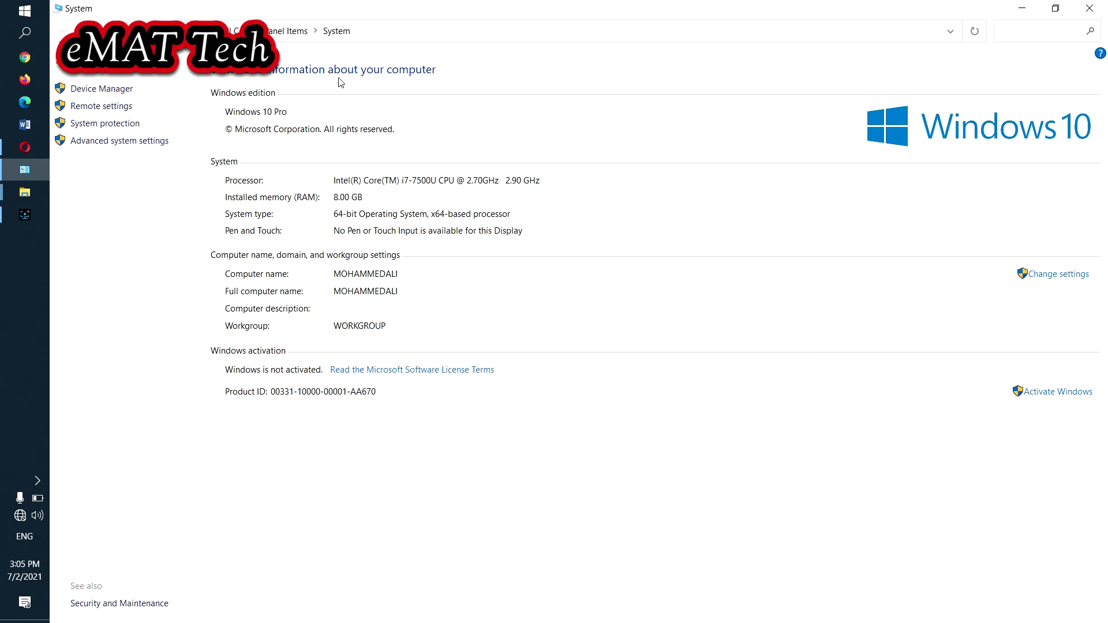
click(288, 31)
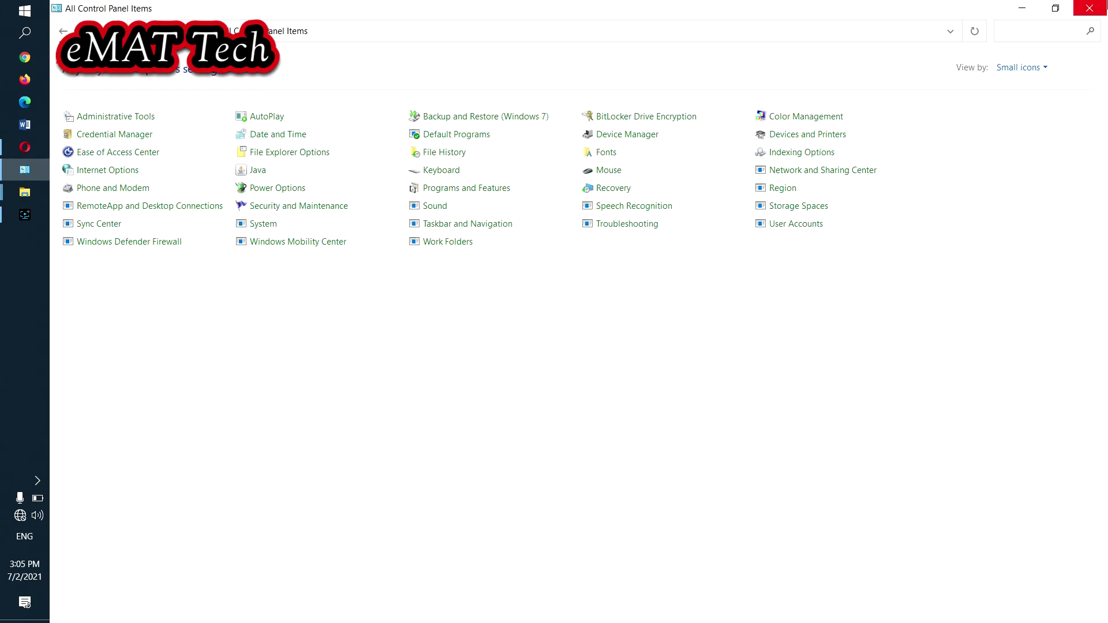
Close the All Control Panel Items window and the open Downloads and Windows 10 Activation folder windows
click(1089, 8)
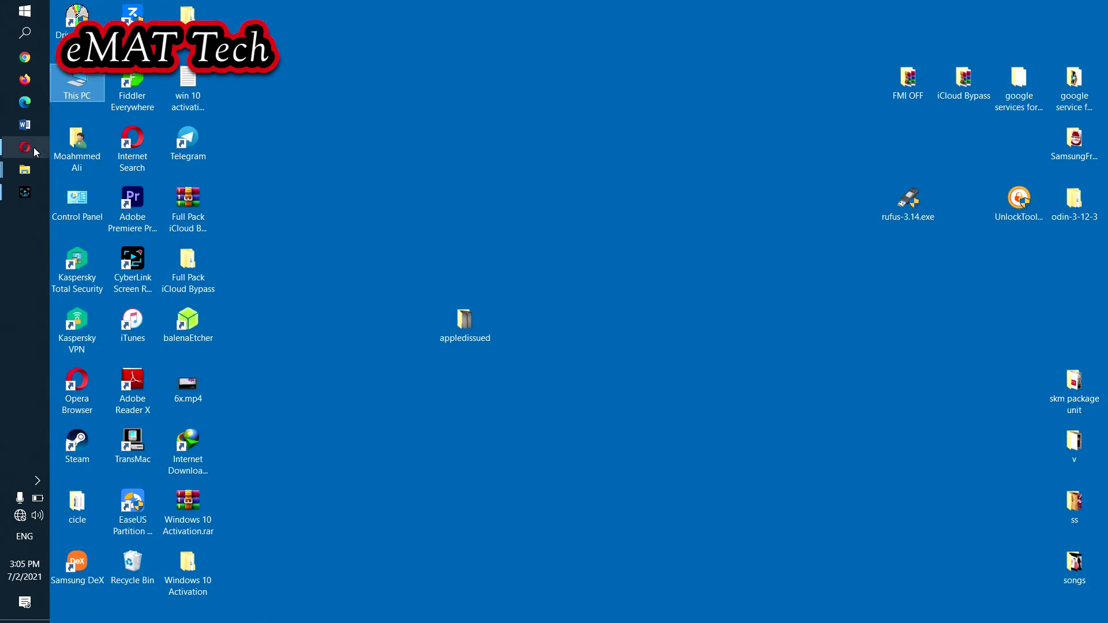
mouse_move(29, 168)
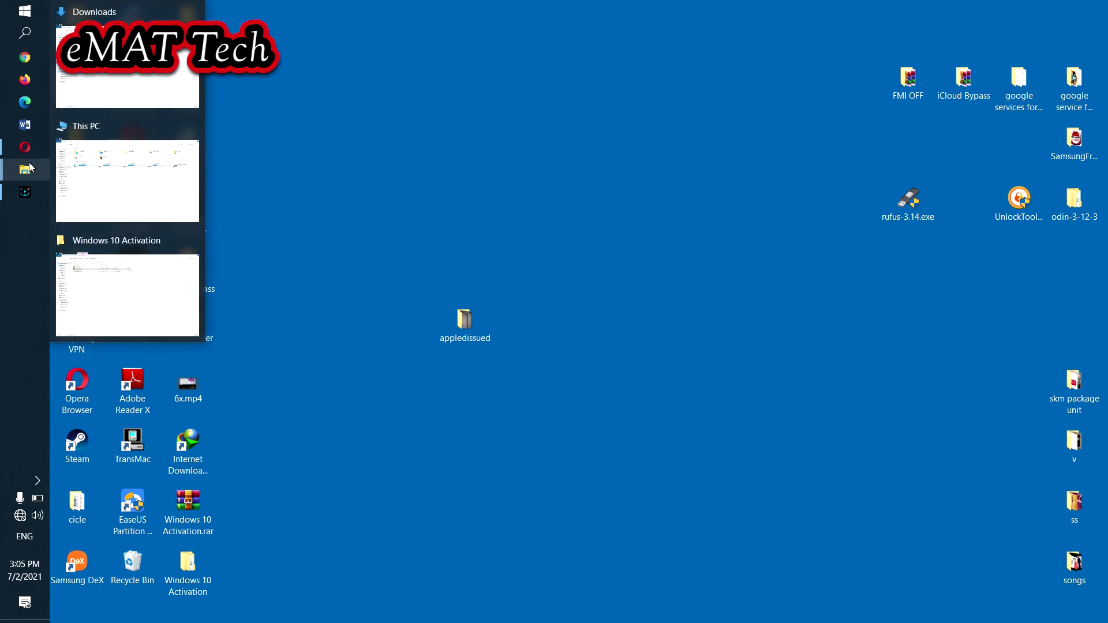
click(194, 11)
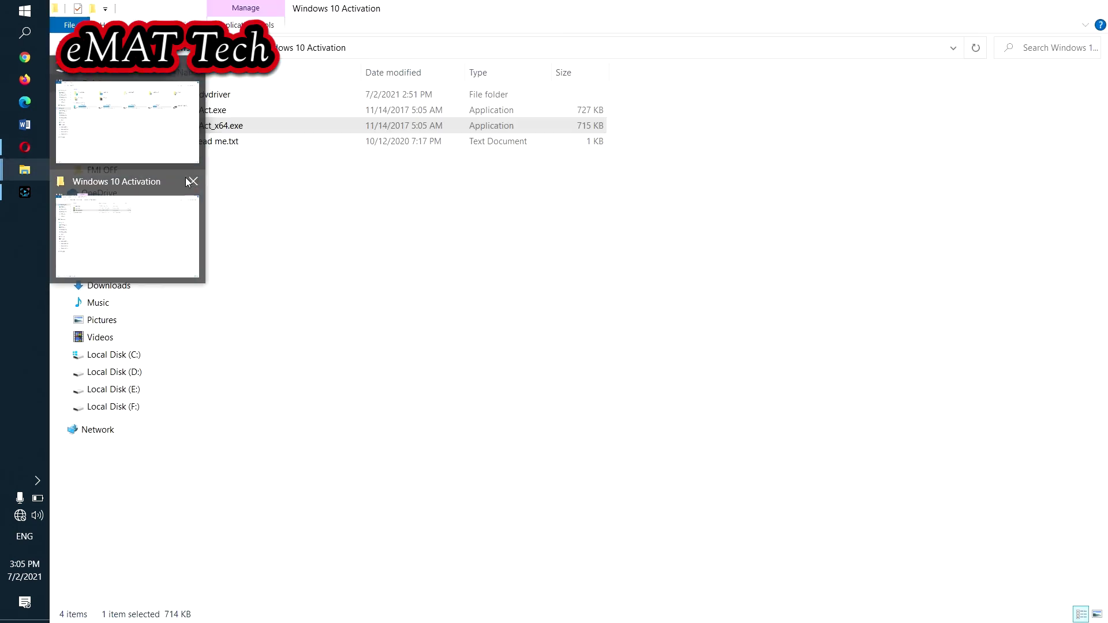
click(192, 179)
Bring up the This PC window and open the computer's system properties to check the Windows activation status
click(171, 183)
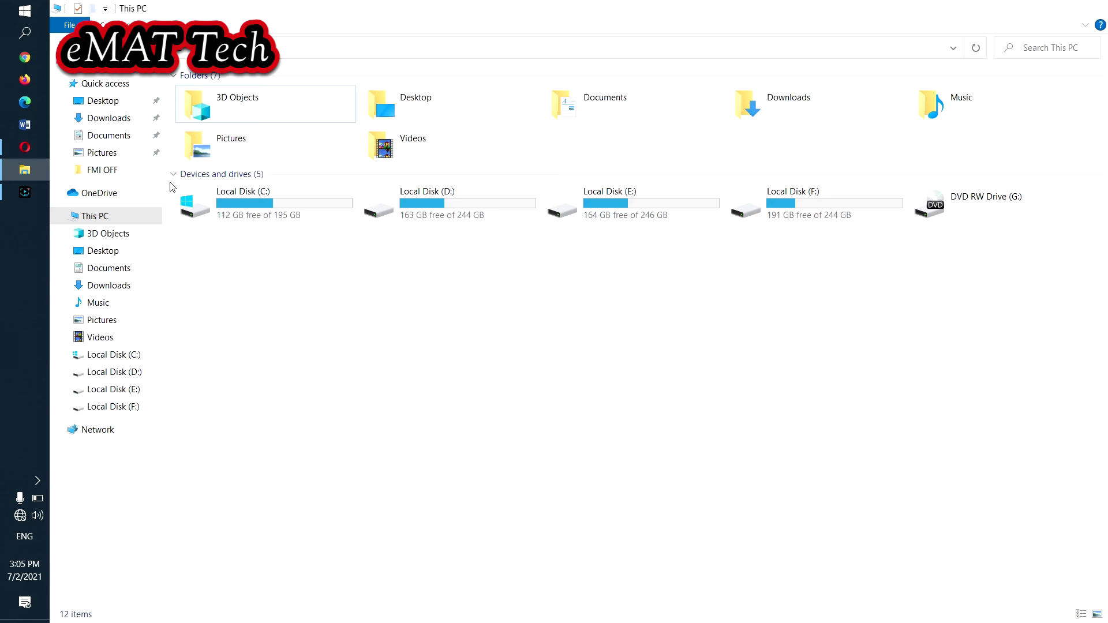
right_click(521, 365)
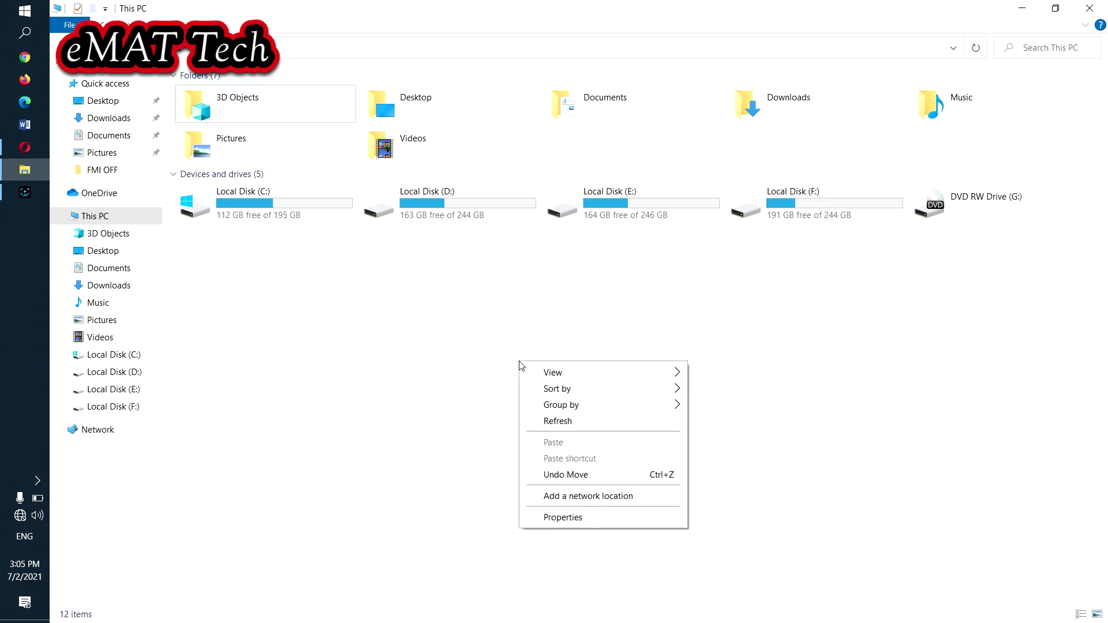
click(570, 518)
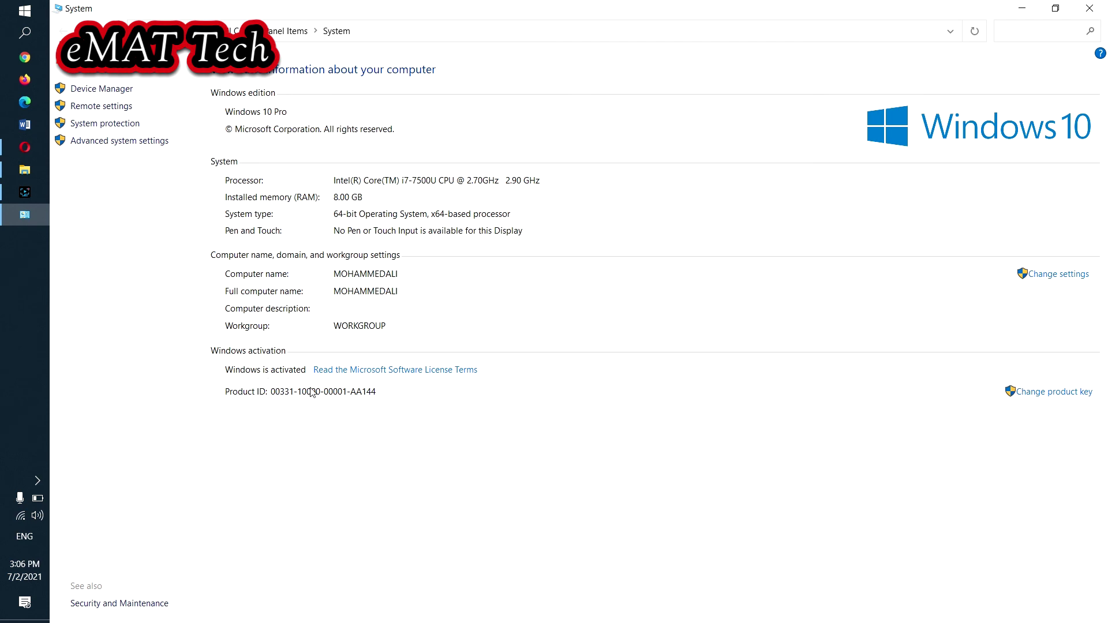
Close the System and This PC windows and refresh the desktop
click(1089, 8)
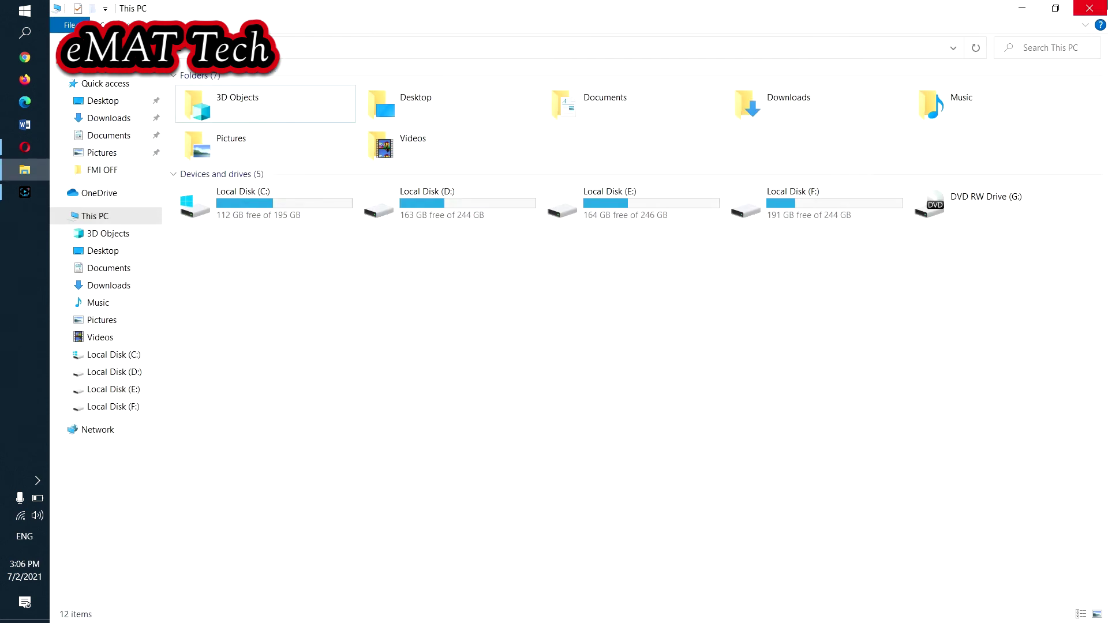
click(1096, 7)
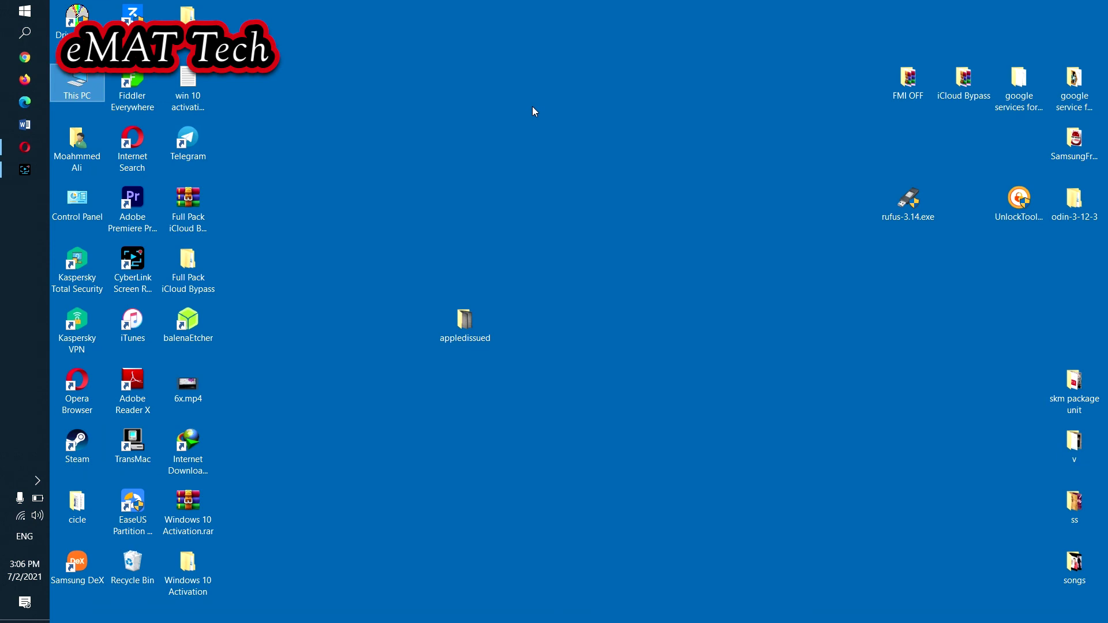
right_click(531, 106)
click(579, 154)
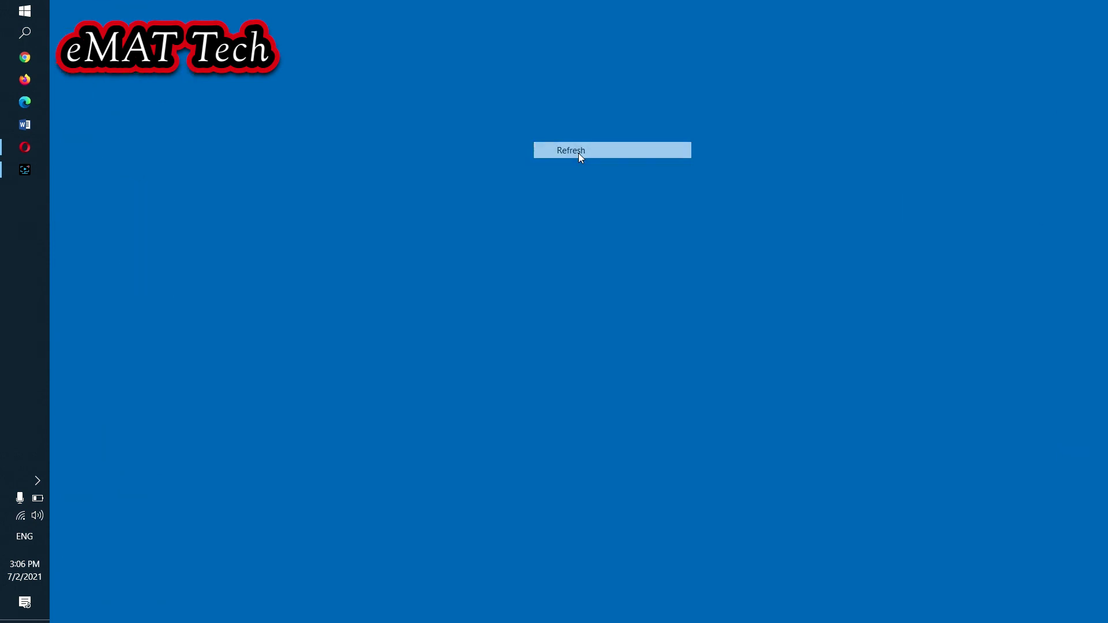